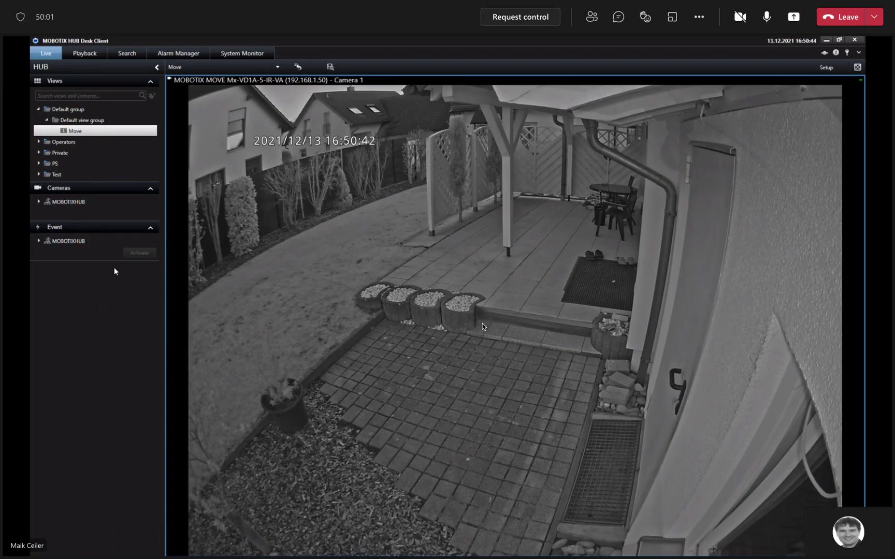
Step: Search the last 6 hours of recordings from MOBOTIX MOVE Mx-VD1A-5-IR-VA (192.168.1.50) - Camera 1
{"action": "left_click", "coordinate": [126, 53]}
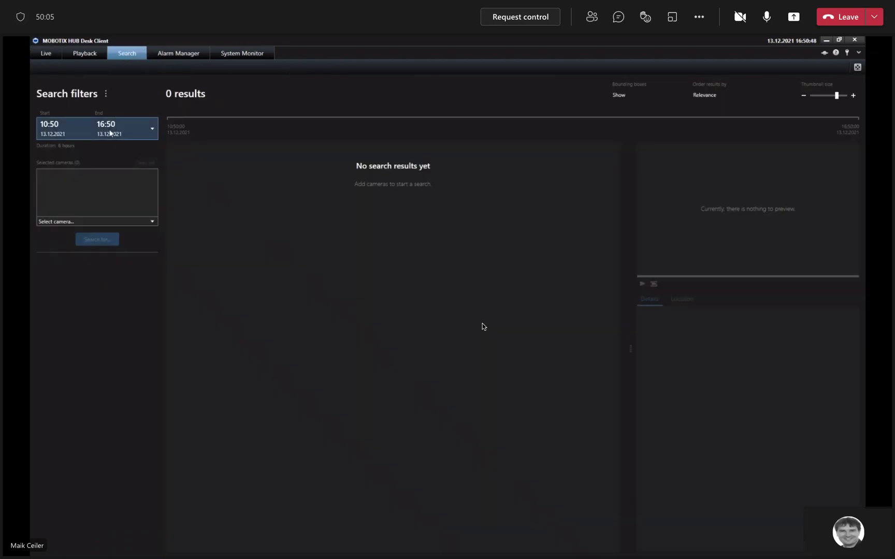
{"action": "left_click", "coordinate": [93, 129]}
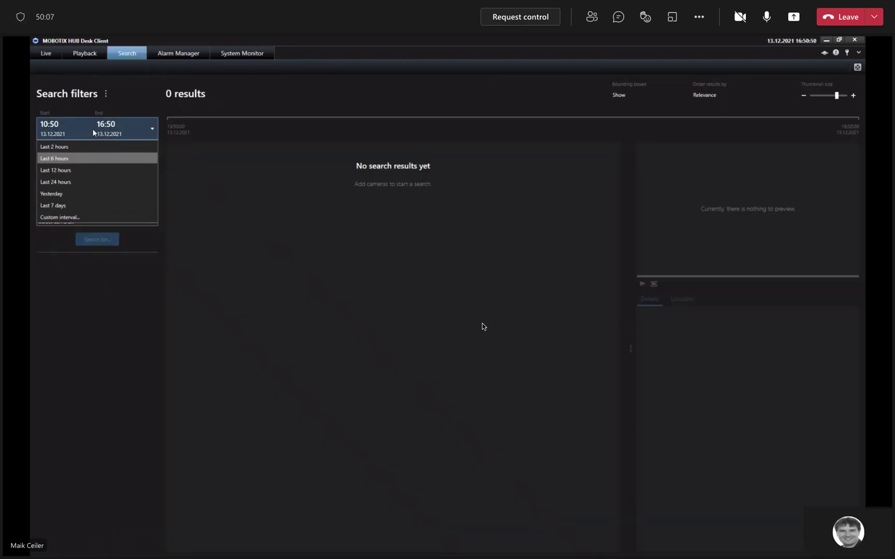
{"action": "left_click", "coordinate": [65, 159]}
{"action": "left_click", "coordinate": [85, 221]}
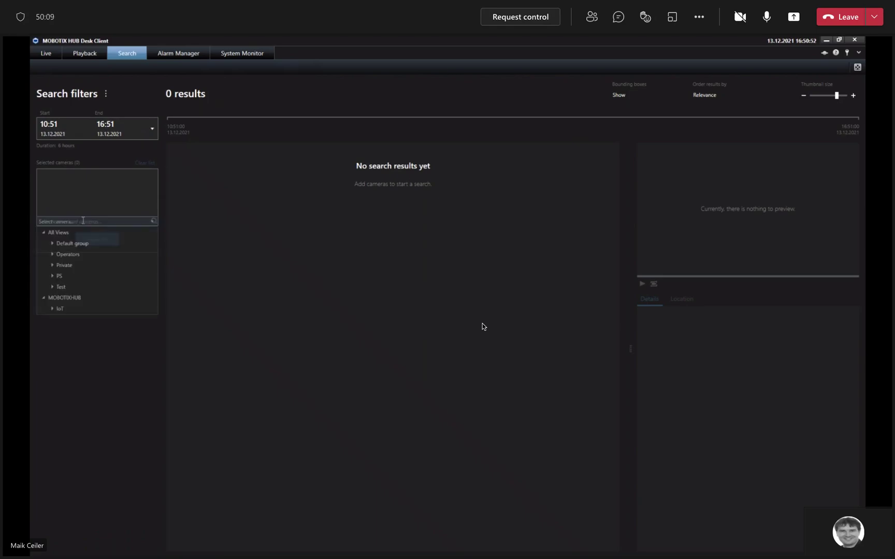
{"action": "left_click", "coordinate": [52, 309]}
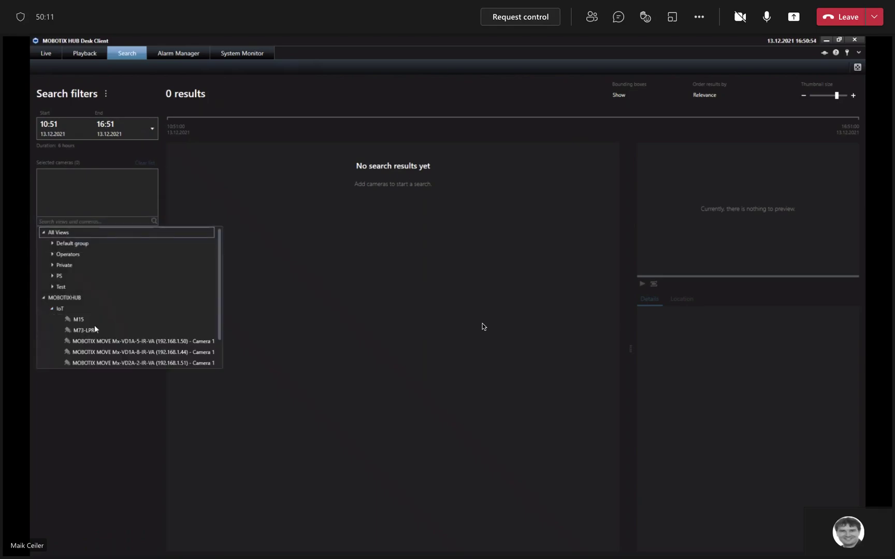
{"action": "left_click", "coordinate": [107, 343]}
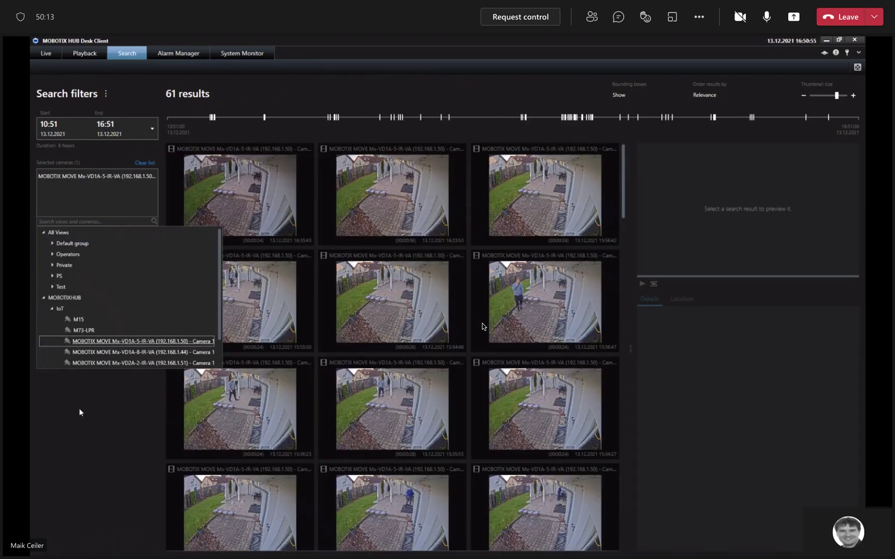
{"action": "left_click", "coordinate": [79, 408]}
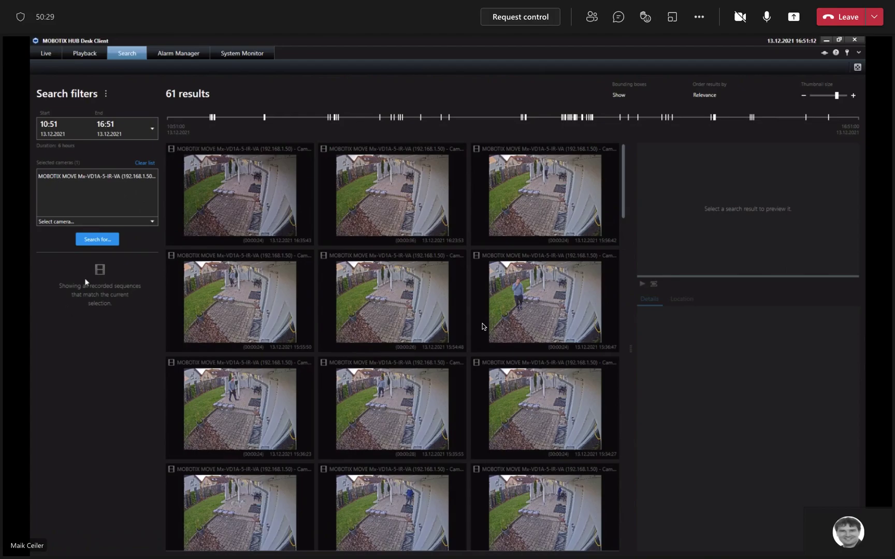
Step: Start a new search for bookmarks on the selected camera, filtered by the keyword Intrusion
{"action": "left_click", "coordinate": [99, 241]}
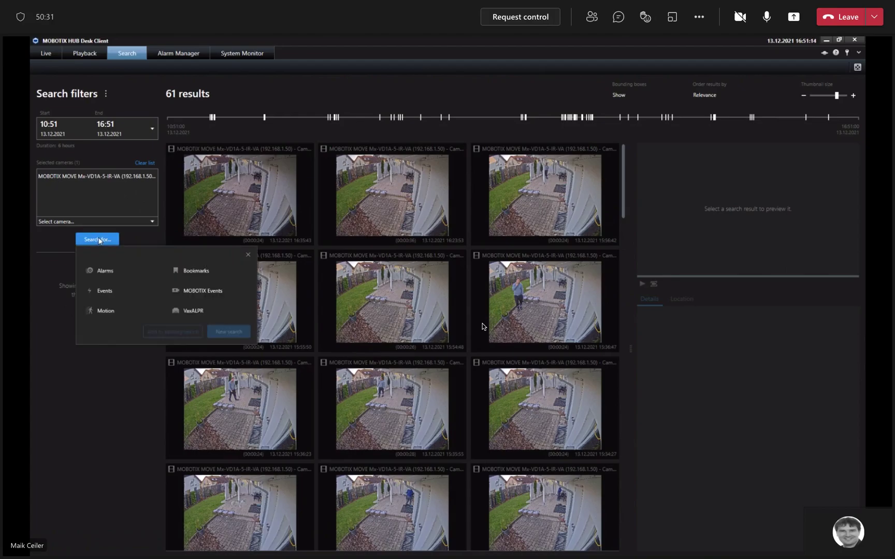
{"action": "left_click", "coordinate": [199, 273]}
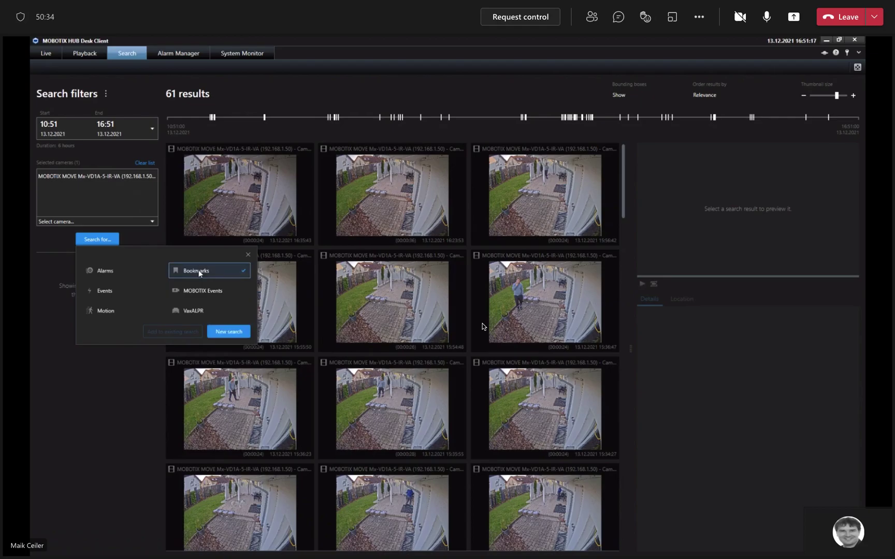
{"action": "left_click", "coordinate": [225, 330]}
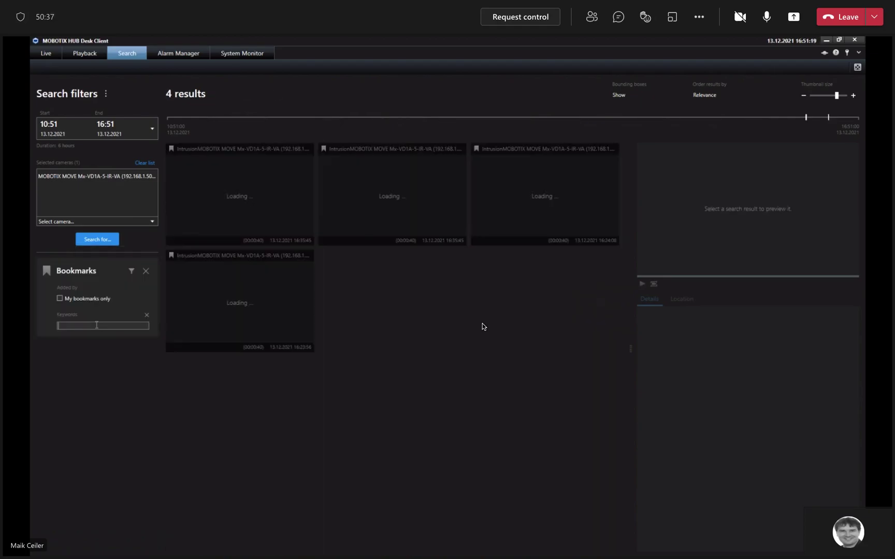
{"action": "type", "text": "Intru"}
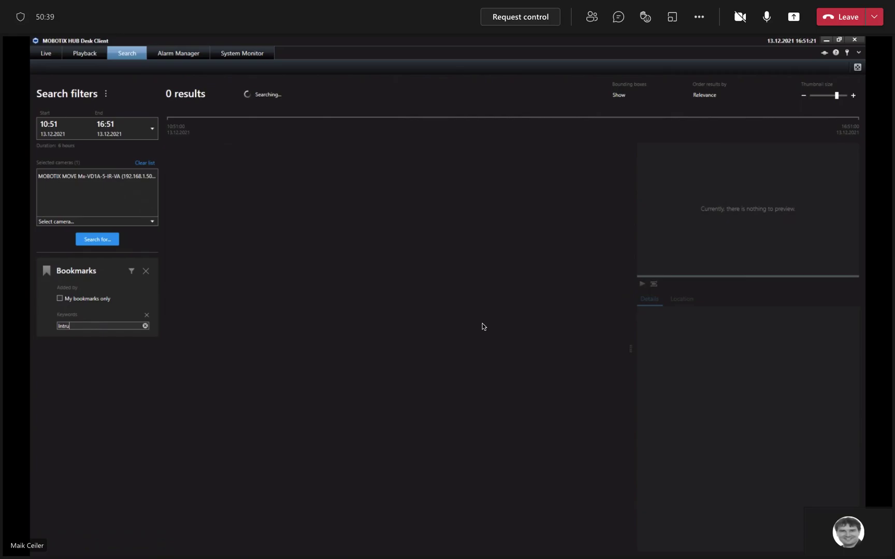
{"action": "type", "text": "sion"}
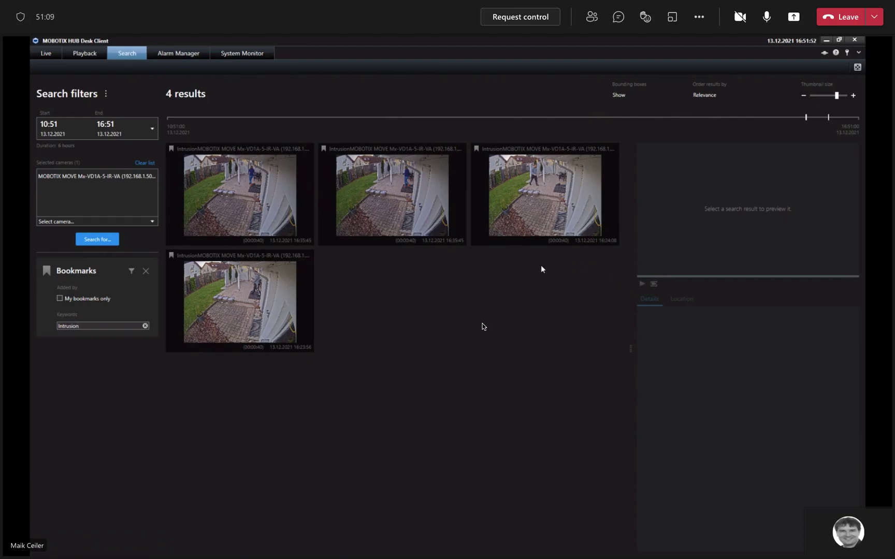
Step: Open the 16:24:08 intrusion bookmark in the large view, play the recording briefly and pause it
{"action": "left_click", "coordinate": [550, 223]}
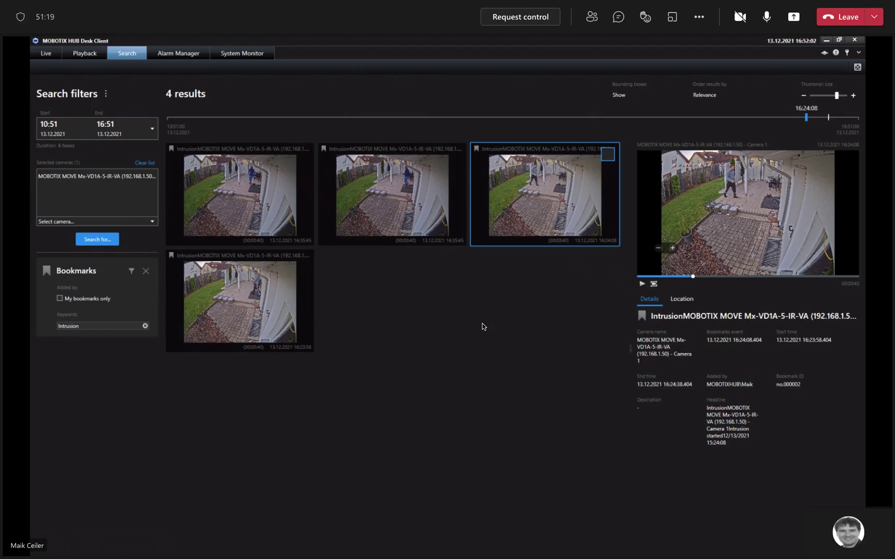
{"action": "double_click", "coordinate": [710, 204]}
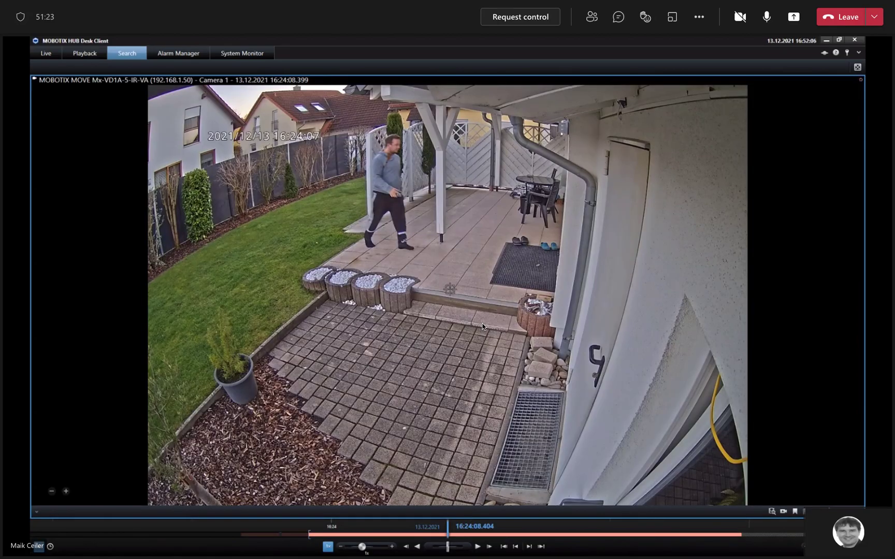
{"action": "left_click", "coordinate": [477, 547]}
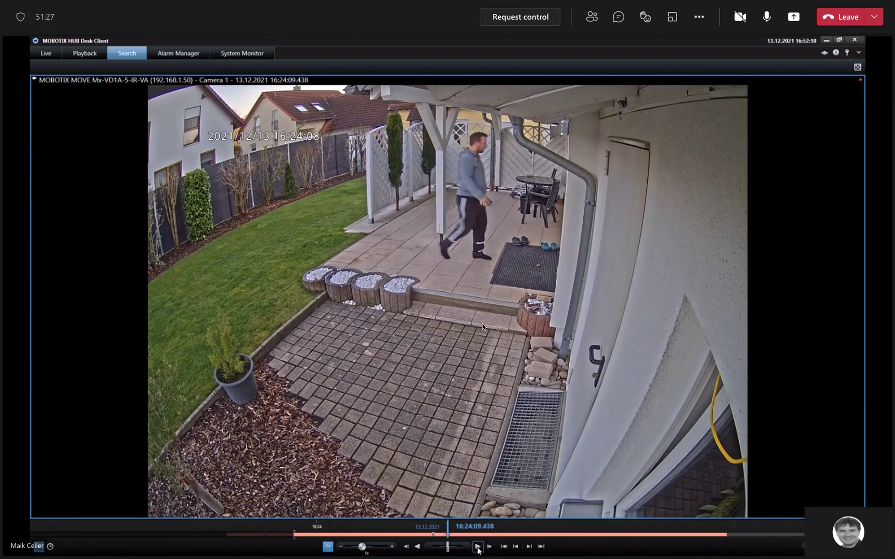
{"action": "left_click", "coordinate": [477, 547]}
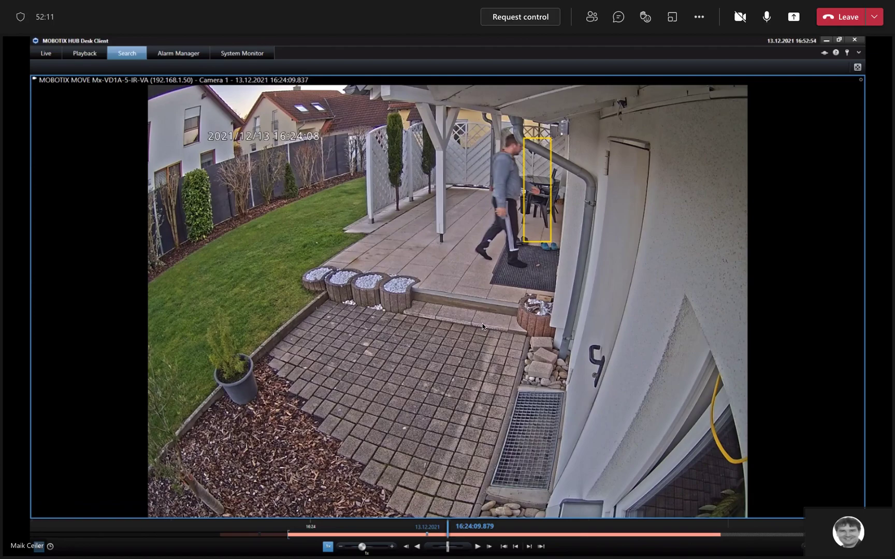
Step: Switch to the camera's web interface in the browser and check the video analytics behaviors, keeping Intrusion Detection selected
{"action": "key", "text": "alt+Tab"}
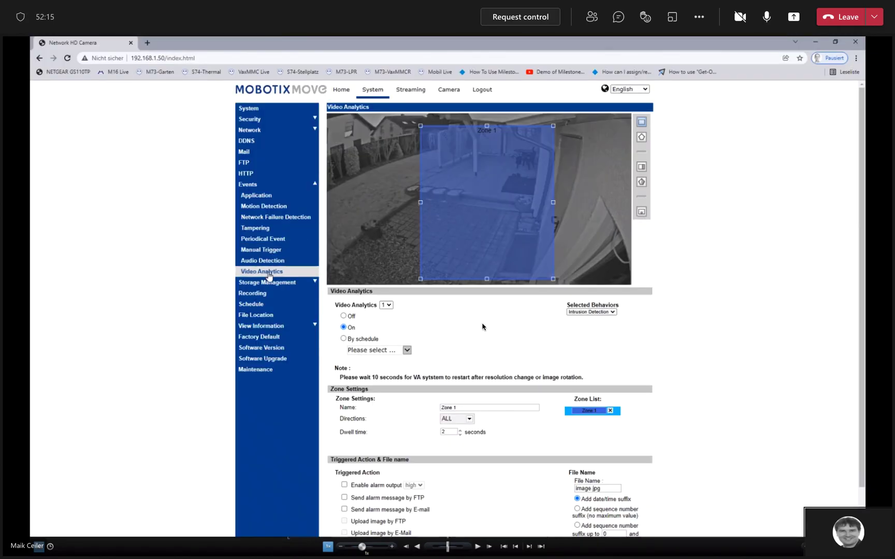
{"action": "left_click", "coordinate": [609, 314]}
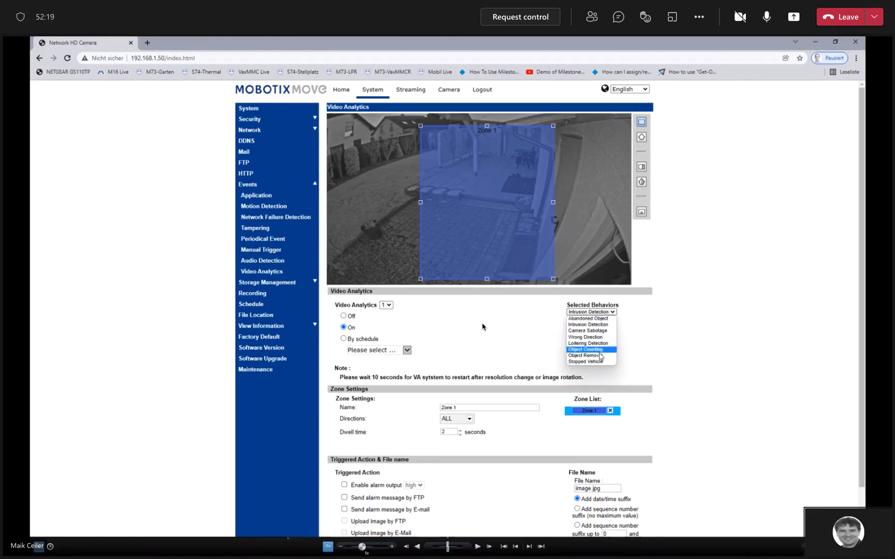
{"action": "left_click", "coordinate": [599, 325]}
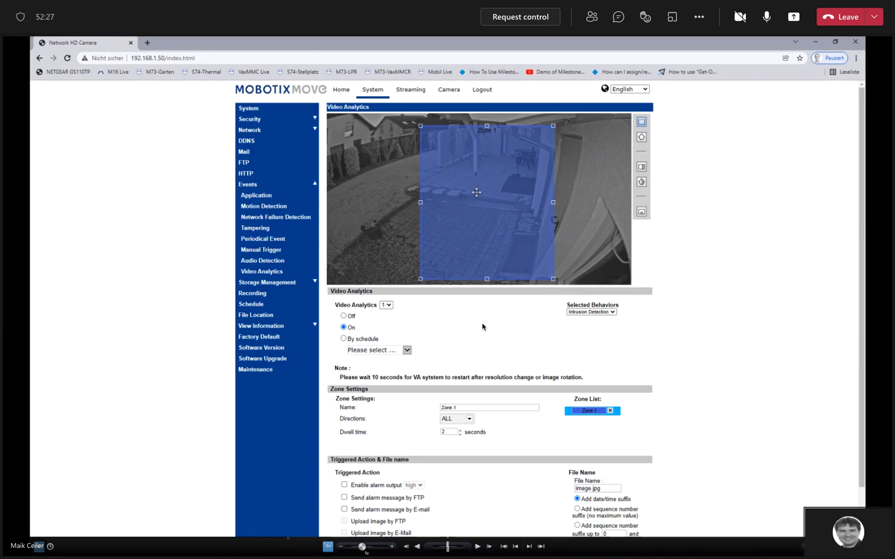
Step: Examine the object size limits of the intrusion detection and the direction options of Zone 1
{"action": "left_click", "coordinate": [642, 212]}
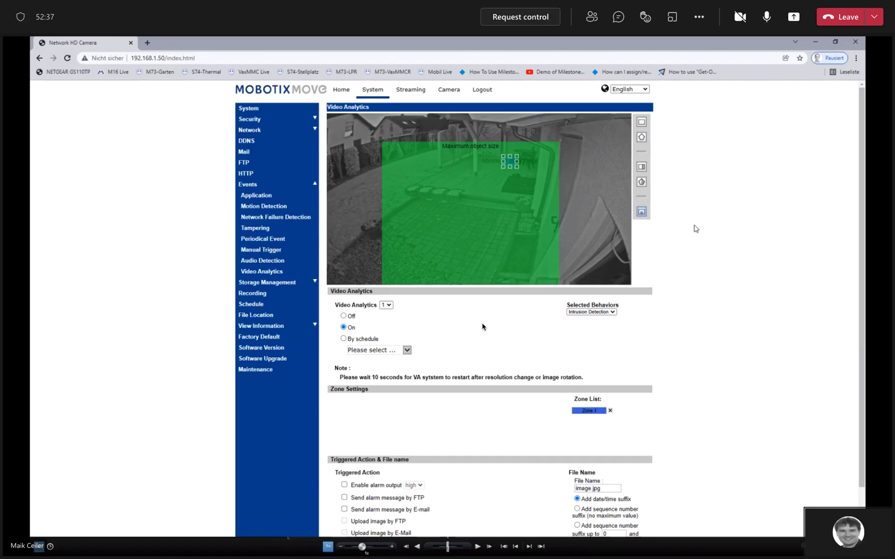
{"action": "left_click", "coordinate": [641, 124]}
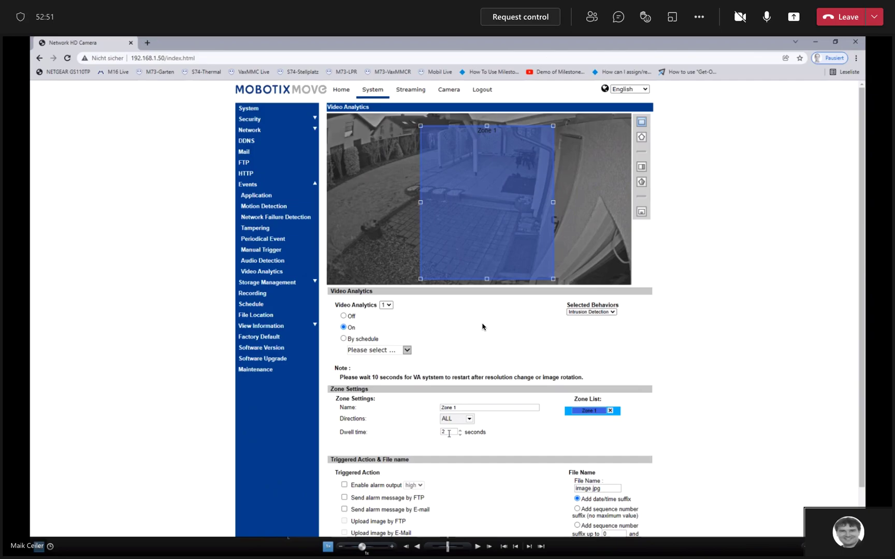
{"action": "left_click", "coordinate": [469, 420]}
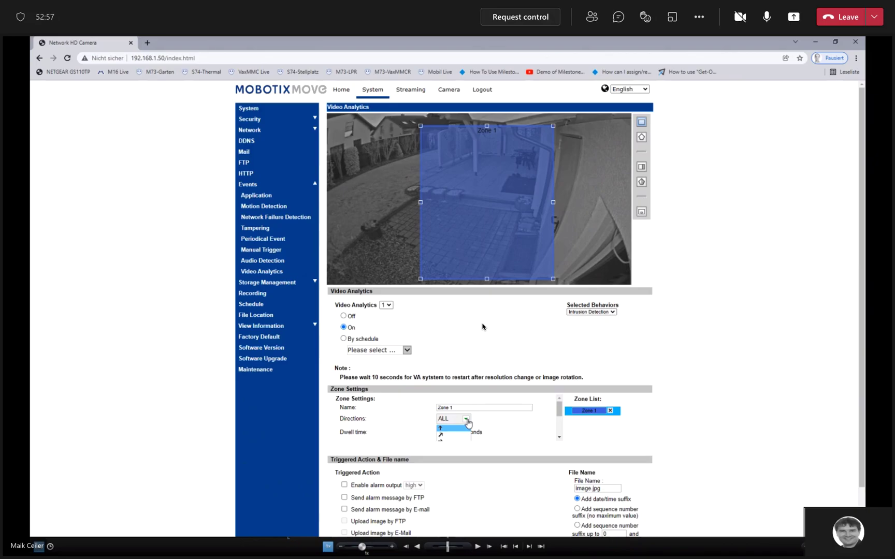
{"action": "left_click", "coordinate": [467, 422]}
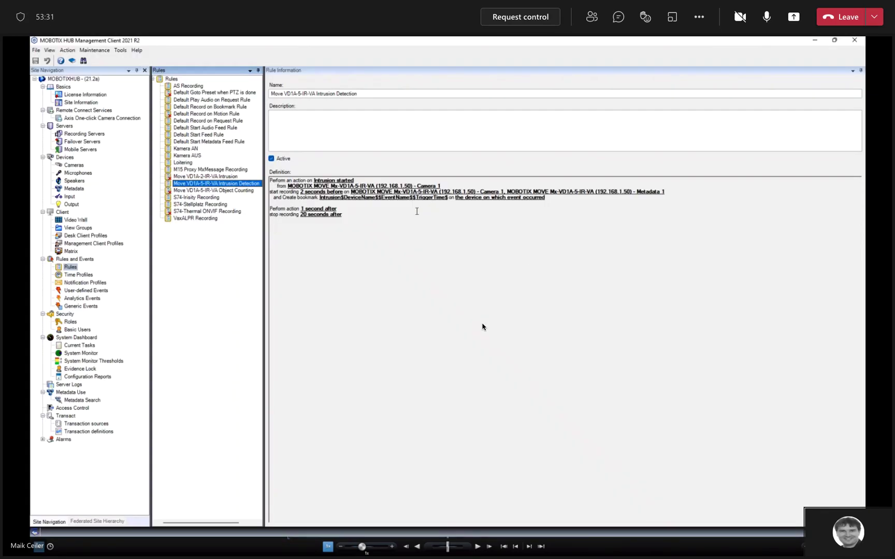
Step: In MOBOTIX HUB Management Client, show the configured events of Camera 1 on the Mx-VD1A-5-IR-VA device under the recording servers
{"action": "left_click", "coordinate": [84, 134]}
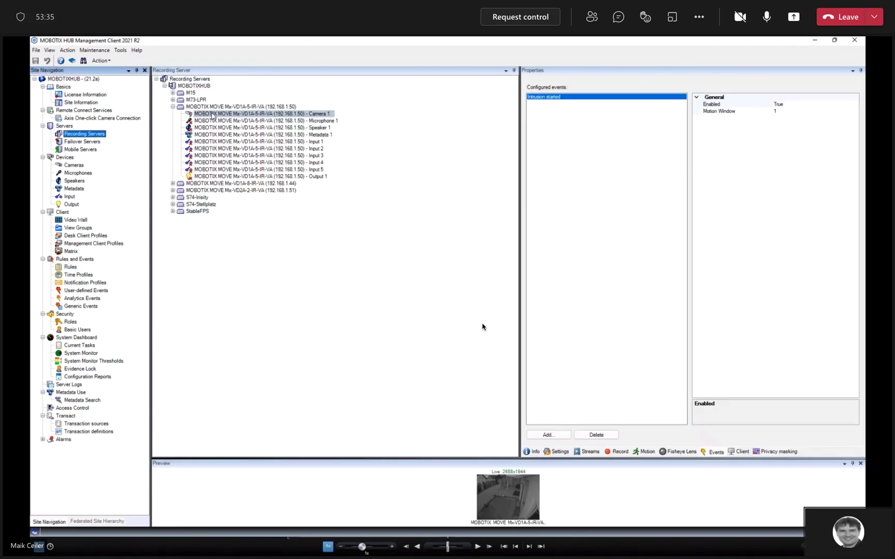
{"action": "left_click", "coordinate": [212, 115]}
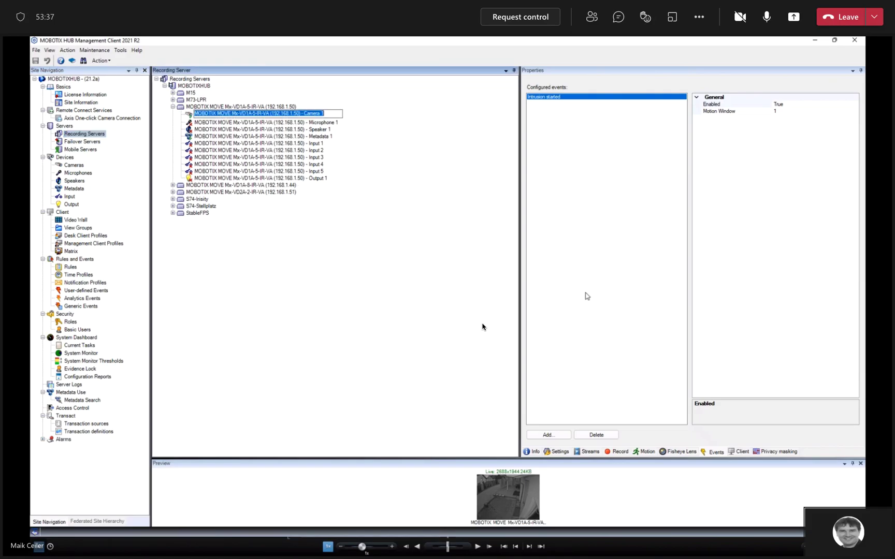
{"action": "key", "text": "Return"}
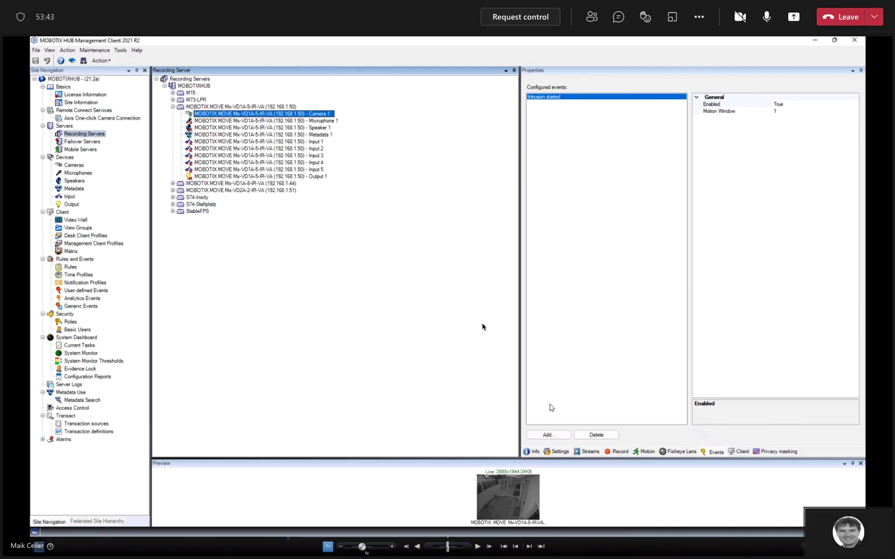
Step: Look through the driver events that can be added to the camera and close the list without adding one
{"action": "left_click", "coordinate": [548, 435]}
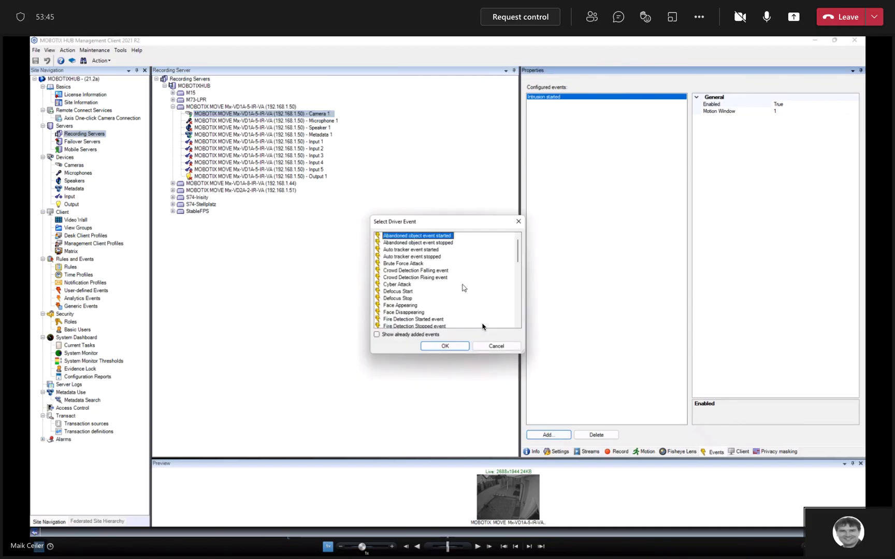
{"action": "scroll", "coordinate": [437, 284], "scroll_direction": "down", "scroll_amount": 5}
{"action": "scroll", "coordinate": [435, 284], "scroll_direction": "down", "scroll_amount": 3}
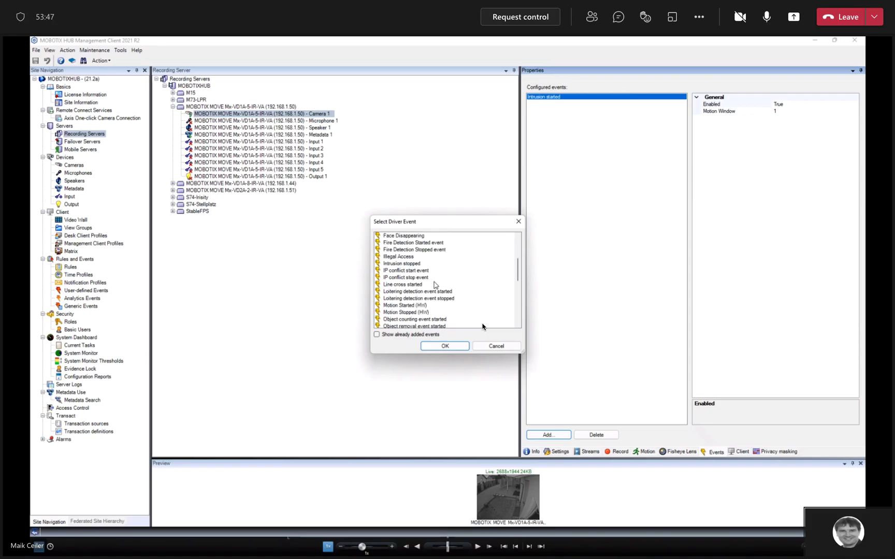
{"action": "scroll", "coordinate": [435, 284], "scroll_direction": "down", "scroll_amount": 3}
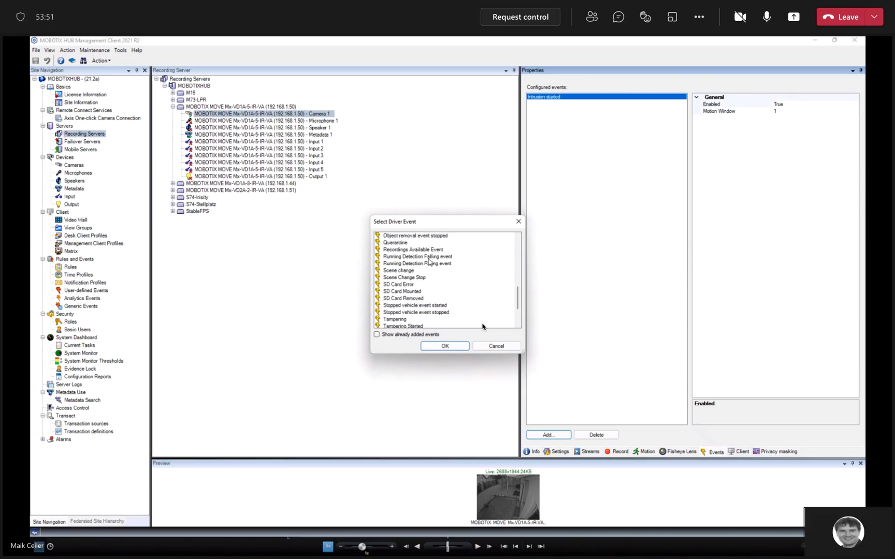
{"action": "left_click", "coordinate": [518, 221]}
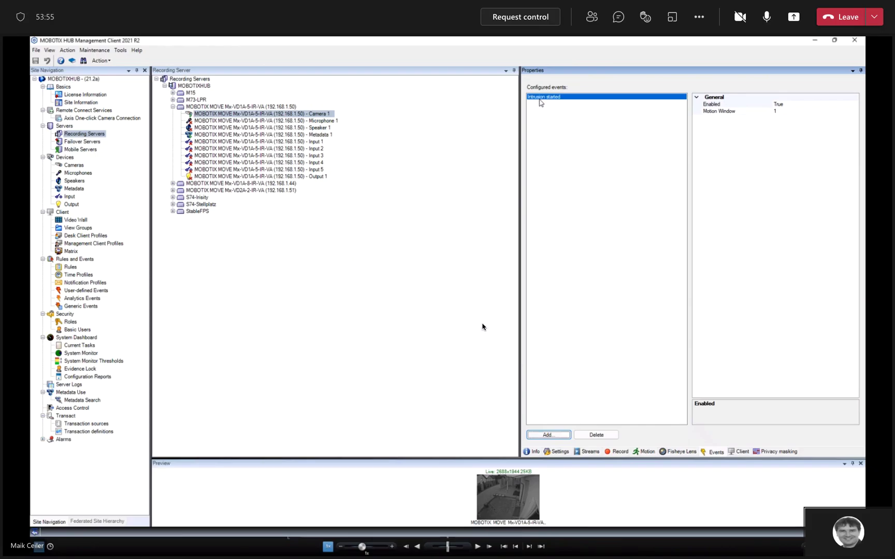
Step: Check that the Metadata 1 device of the Mx-VD1A-5-IR-VA (192.168.1.50) is enabled
{"action": "left_click", "coordinate": [352, 232]}
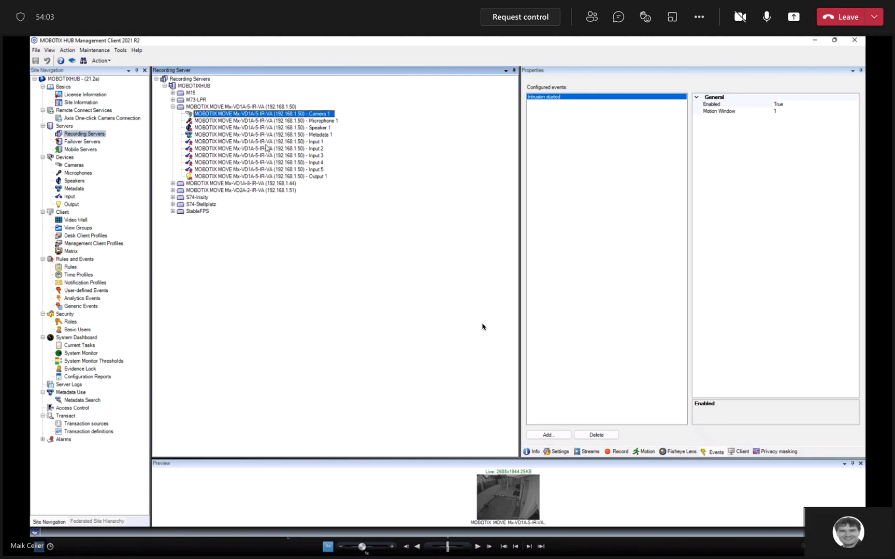
{"action": "left_click", "coordinate": [254, 135]}
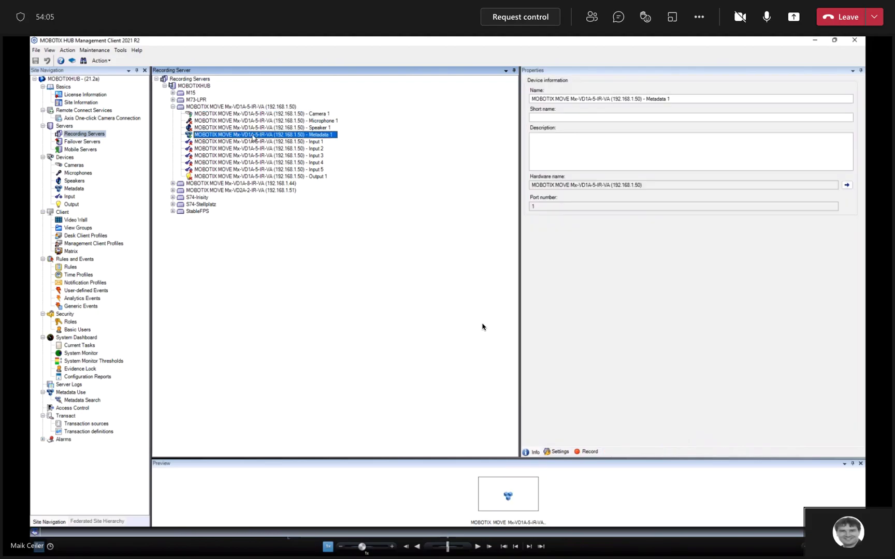
{"action": "right_click", "coordinate": [253, 135]}
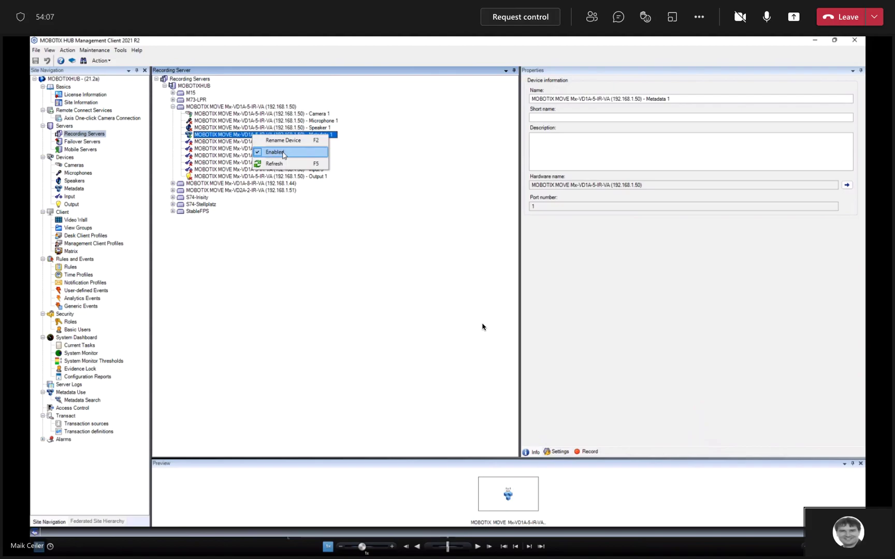
{"action": "left_click", "coordinate": [273, 274]}
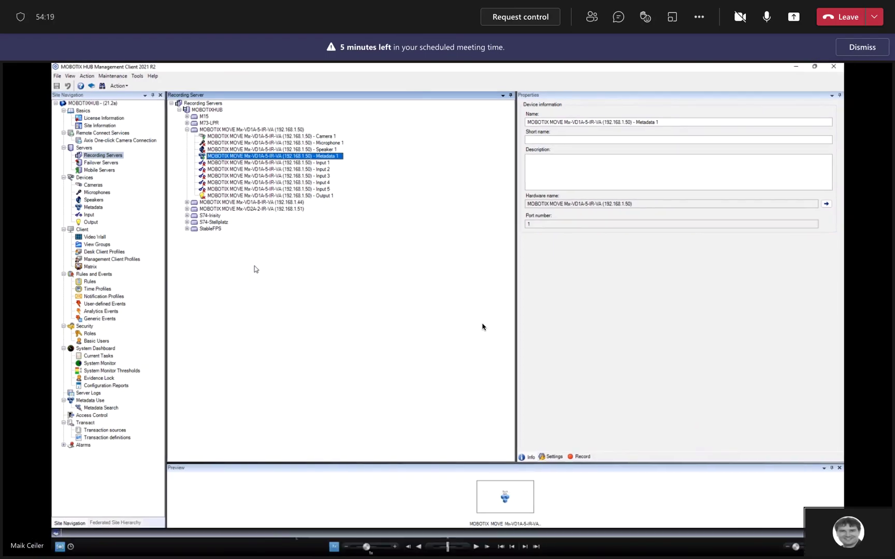
Step: Open the rule Move VD1A-5-IR-VA Intrusion Detection and highlight the Metadata 1 device in its start recording action
{"action": "left_click", "coordinate": [92, 282]}
{"action": "left_click", "coordinate": [231, 203]}
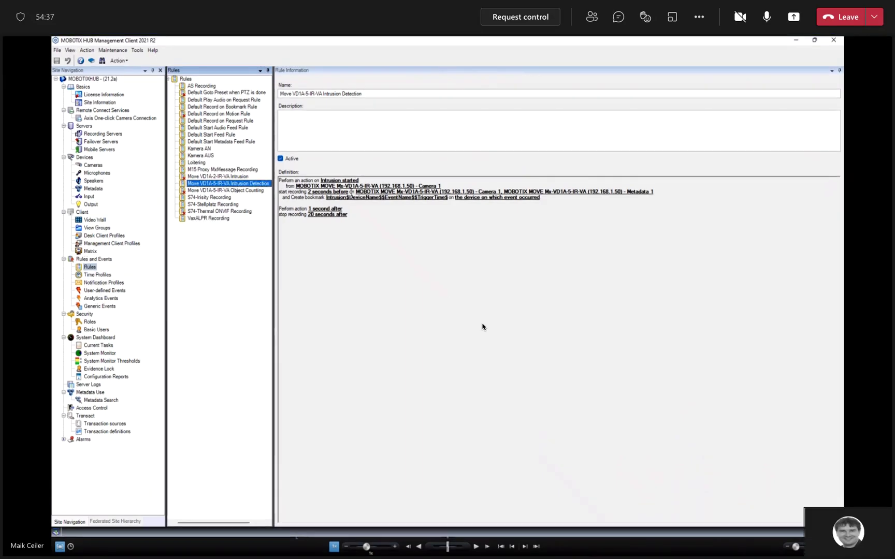
{"action": "left_click_drag", "start_coordinate": [350, 192], "coordinate": [668, 192]}
{"action": "left_click", "coordinate": [533, 211]}
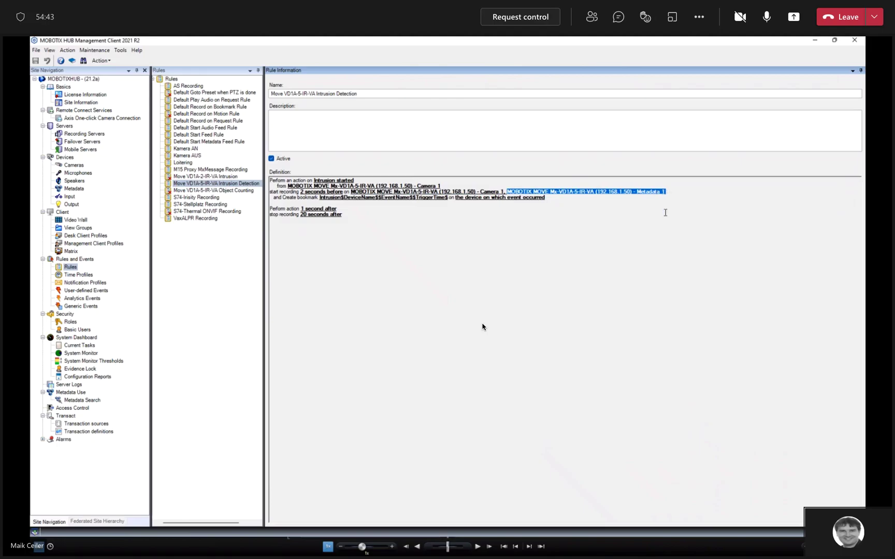
{"action": "left_click", "coordinate": [661, 212]}
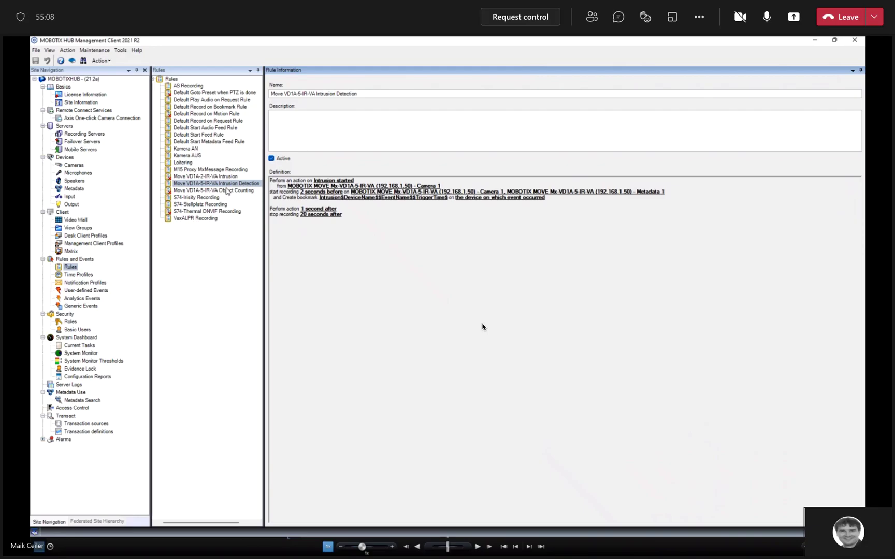
{"action": "left_click", "coordinate": [222, 185]}
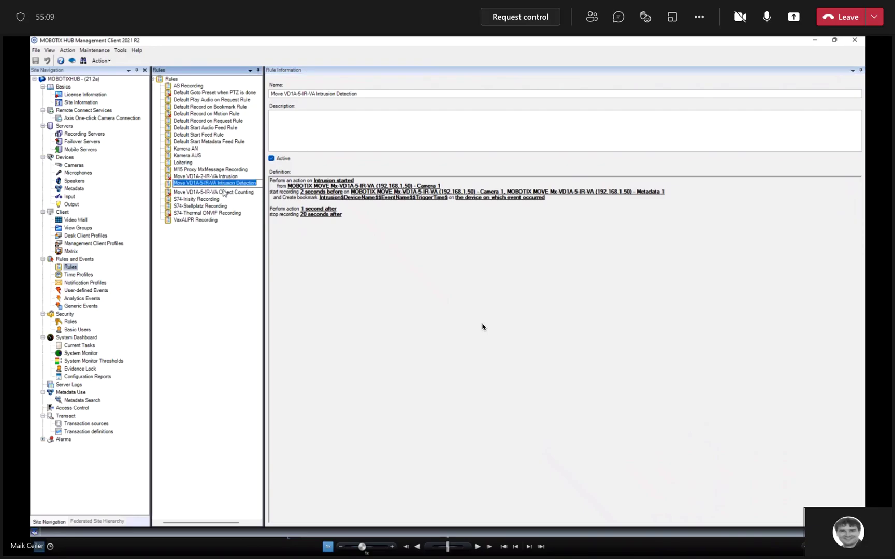
{"action": "left_click", "coordinate": [235, 237]}
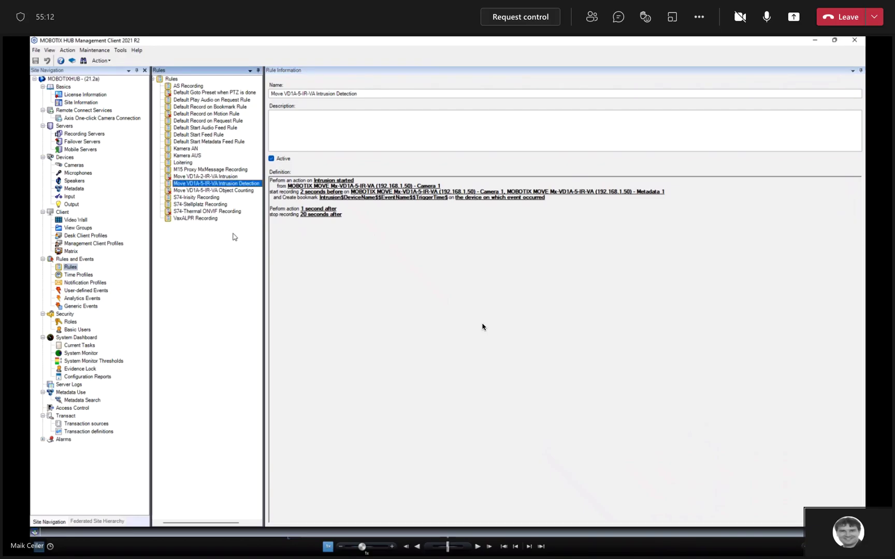
Step: Edit the rule Move VD1A-5-IR-VA Intrusion Detection so its triggering event is Object removal event started
{"action": "right_click", "coordinate": [214, 185]}
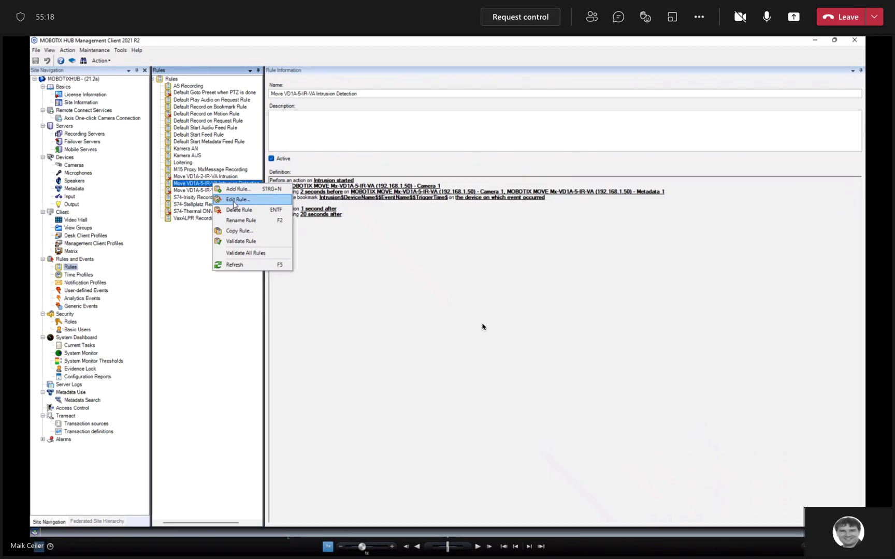
{"action": "left_click", "coordinate": [235, 200]}
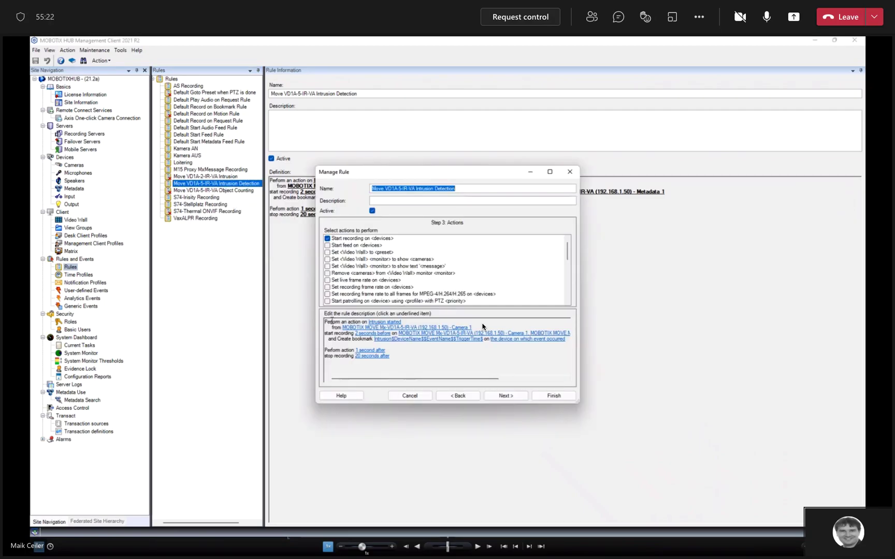
{"action": "left_click", "coordinate": [380, 323]}
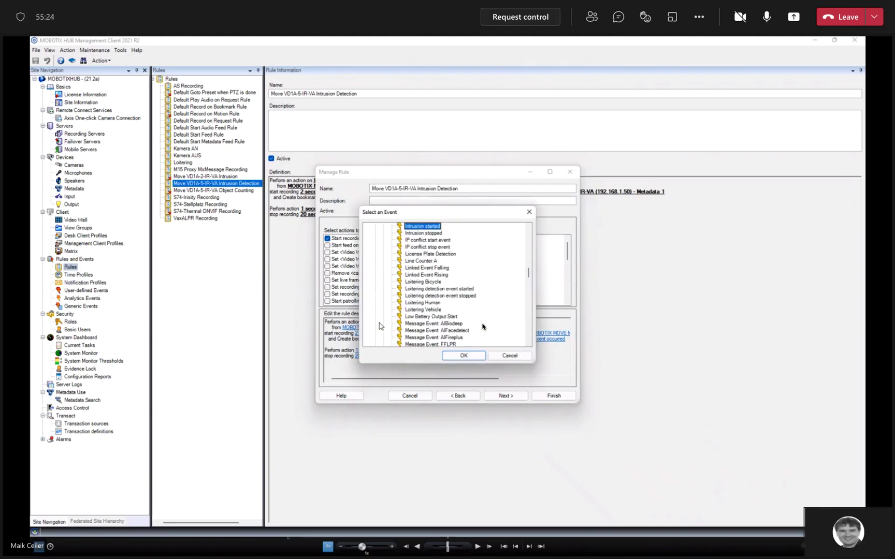
{"action": "scroll", "coordinate": [482, 326], "scroll_direction": "down", "scroll_amount": 5}
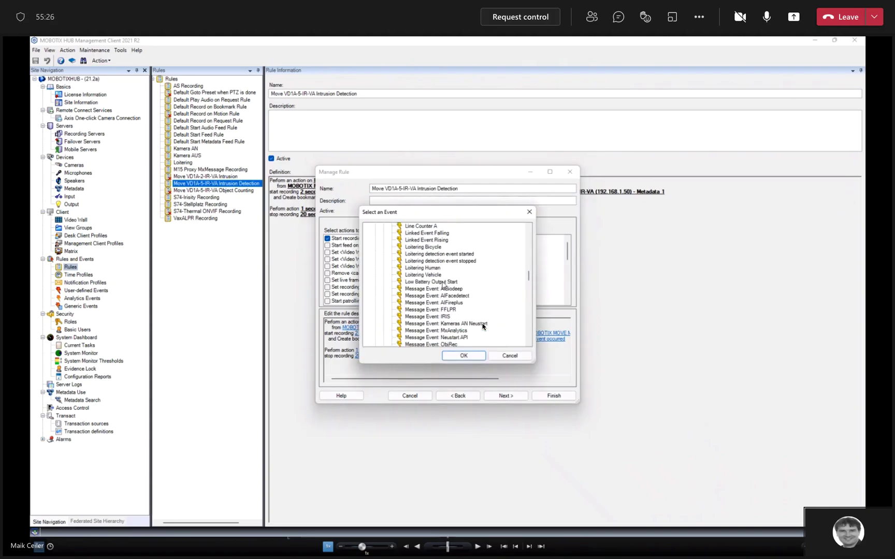
{"action": "scroll", "coordinate": [482, 326], "scroll_direction": "down", "scroll_amount": 5}
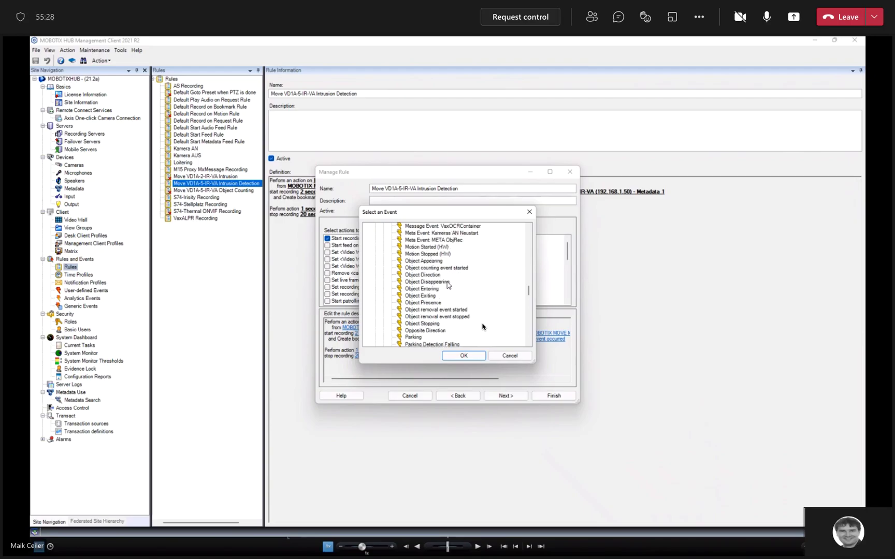
{"action": "left_click", "coordinate": [448, 310]}
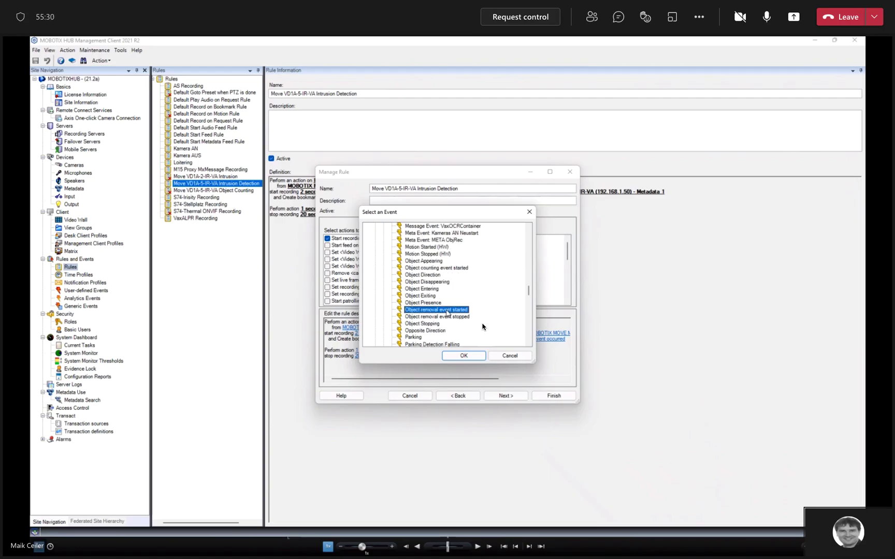
{"action": "left_click", "coordinate": [464, 356]}
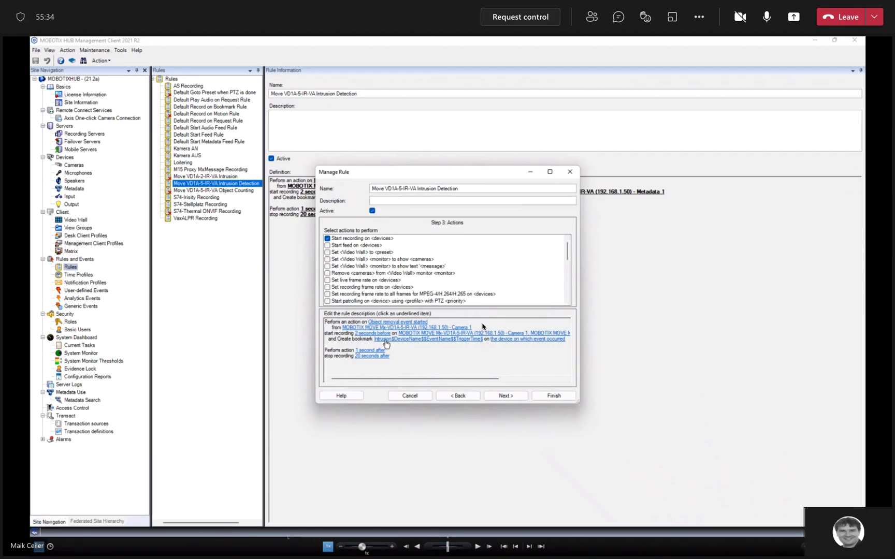
Step: Replace Intrusion with ObjectRemoval in the bookmark headline, keeping the device name, event name and trigger time variables, and finish the rule
{"action": "left_click", "coordinate": [386, 341]}
{"action": "left_click", "coordinate": [362, 205]}
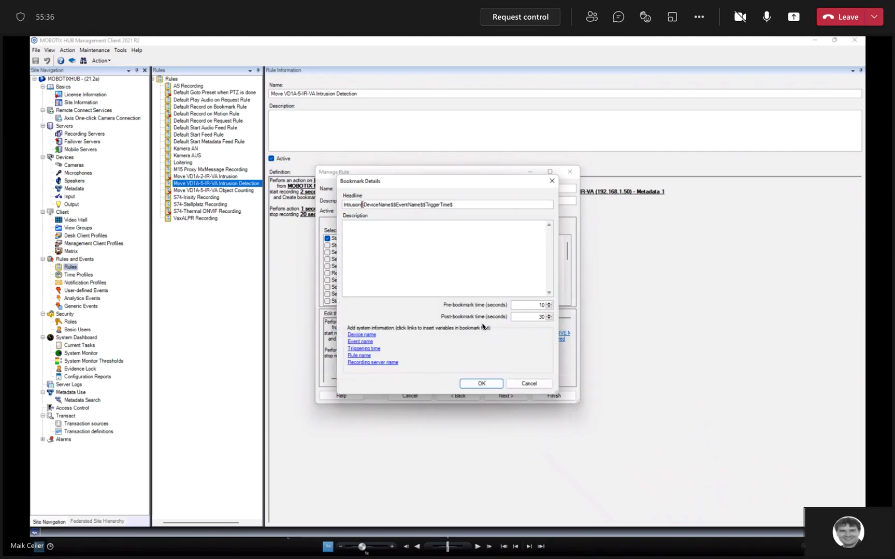
{"action": "left_click_drag", "start_coordinate": [362, 205], "coordinate": [341, 205]}
{"action": "type", "text": "ObjectRemoval"}
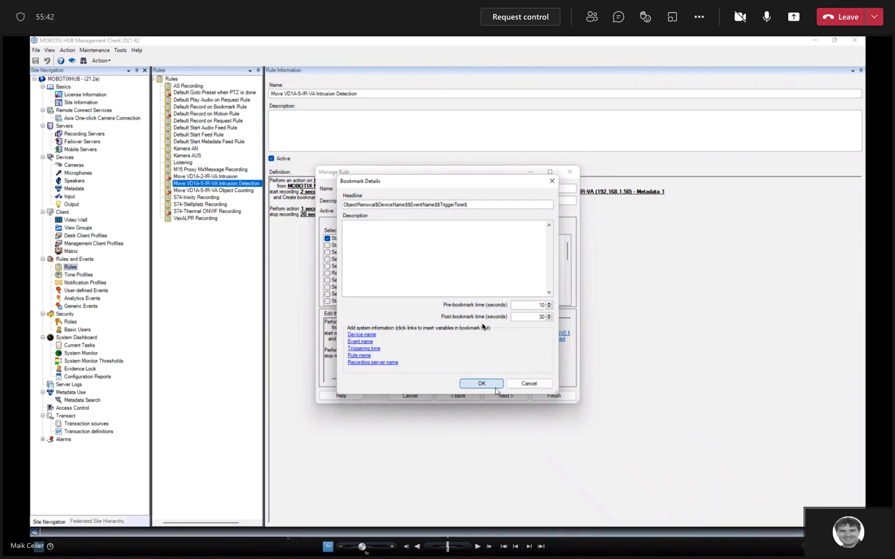
{"action": "left_click", "coordinate": [481, 384]}
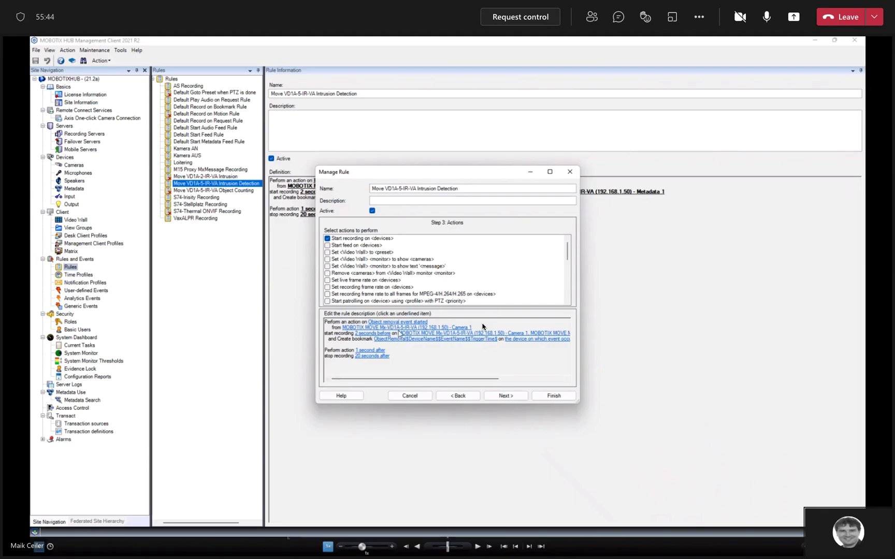
{"action": "left_click", "coordinate": [553, 396]}
Step: Add the driver event Object removal event started to Camera 1 of the Mx-VD1A-5-IR-VA (192.168.1.50) under the recording servers
{"action": "left_click", "coordinate": [86, 134]}
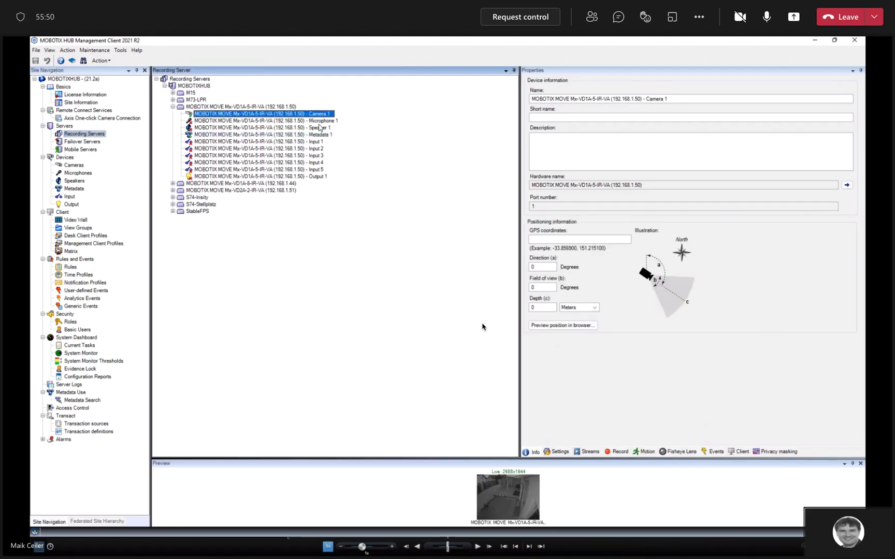
{"action": "left_click", "coordinate": [717, 451]}
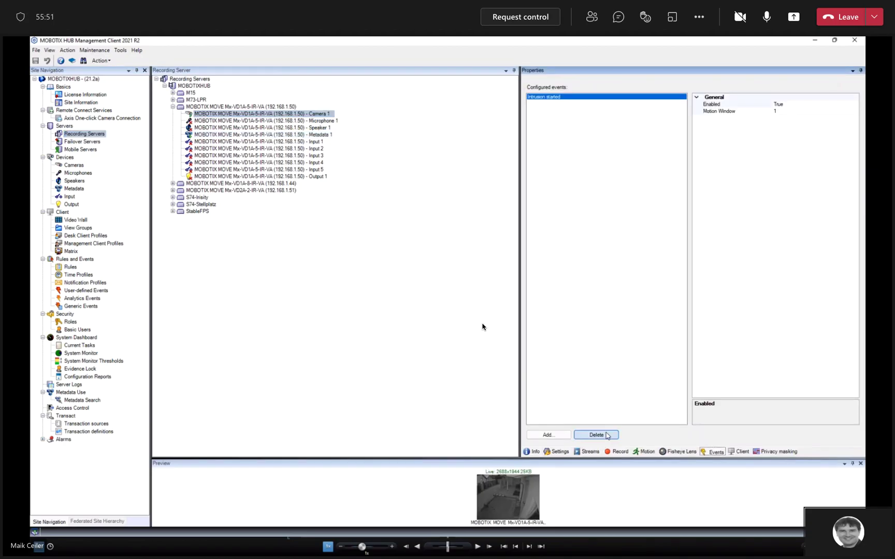
{"action": "left_click", "coordinate": [549, 435]}
{"action": "scroll", "coordinate": [424, 287], "scroll_direction": "down", "scroll_amount": 2}
{"action": "scroll", "coordinate": [424, 287], "scroll_direction": "down", "scroll_amount": 2}
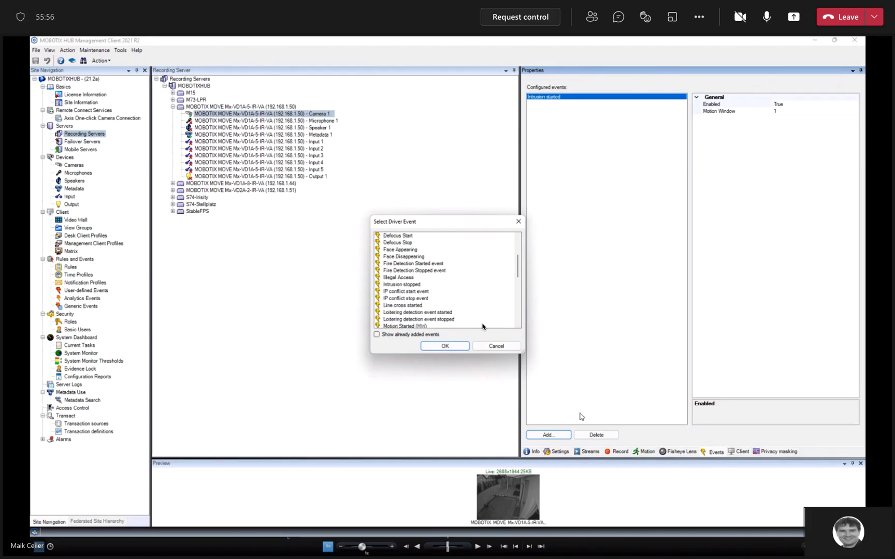
{"action": "scroll", "coordinate": [427, 273], "scroll_direction": "down", "scroll_amount": 3}
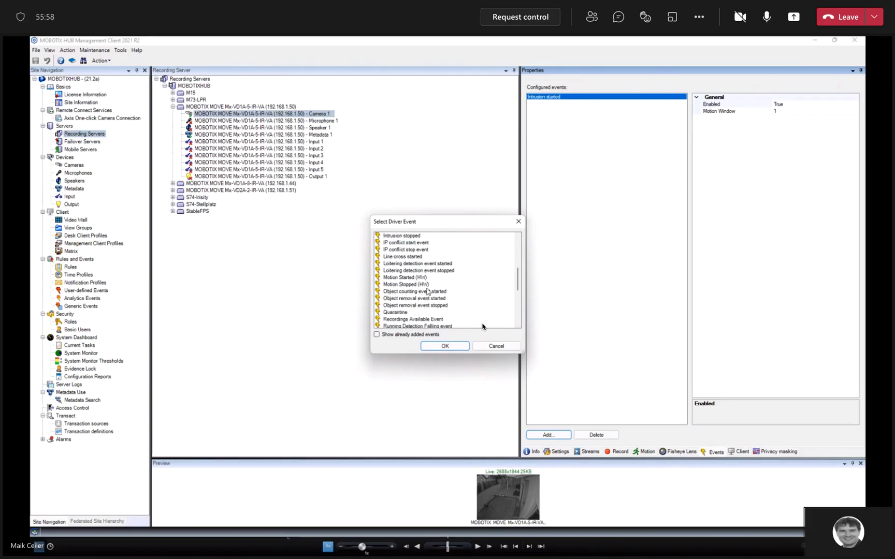
{"action": "left_click", "coordinate": [414, 299]}
{"action": "left_click", "coordinate": [439, 346]}
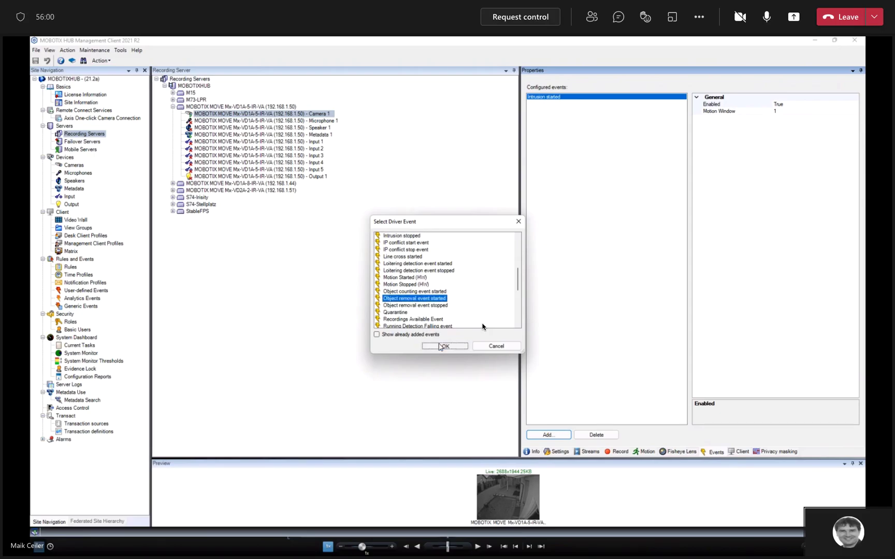